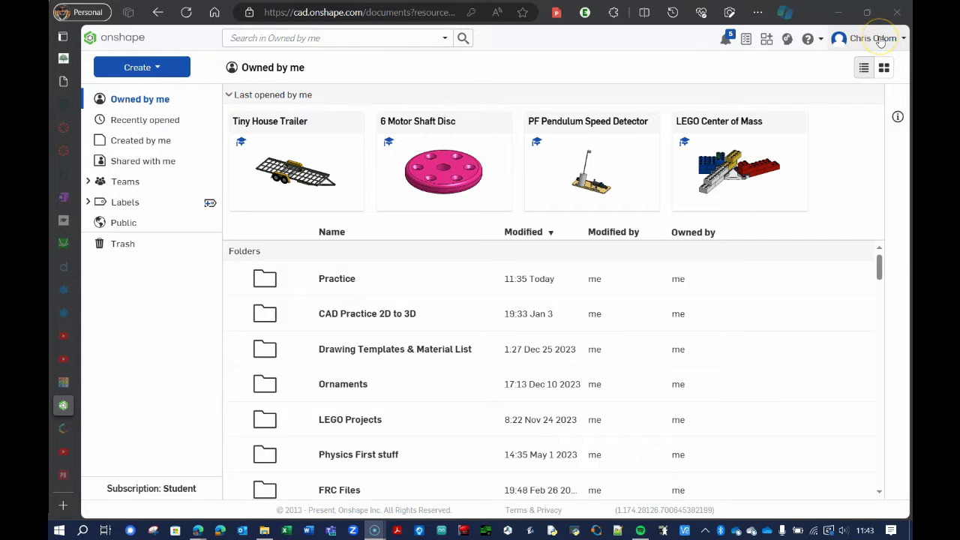
Step: Go from the account menu at the top right to the My account profile page
click(881, 41)
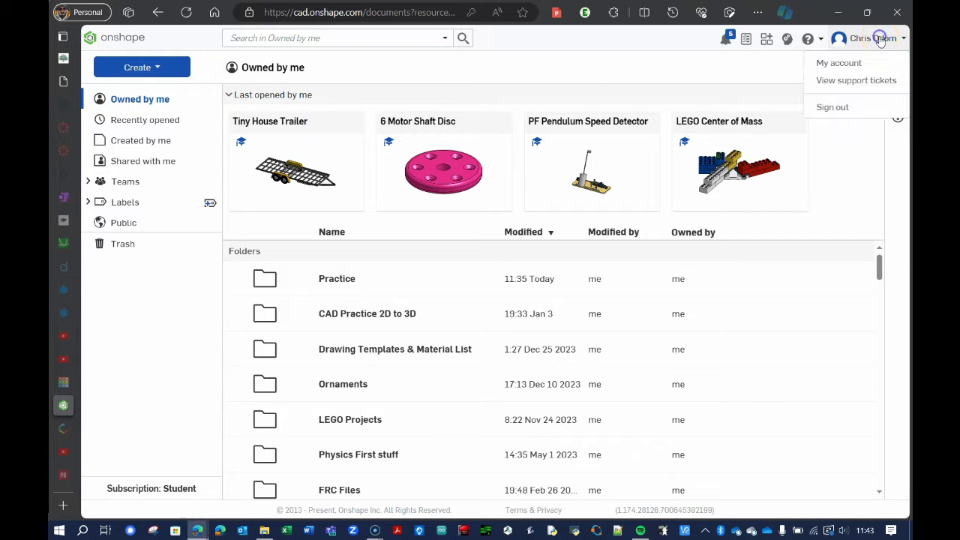
click(833, 64)
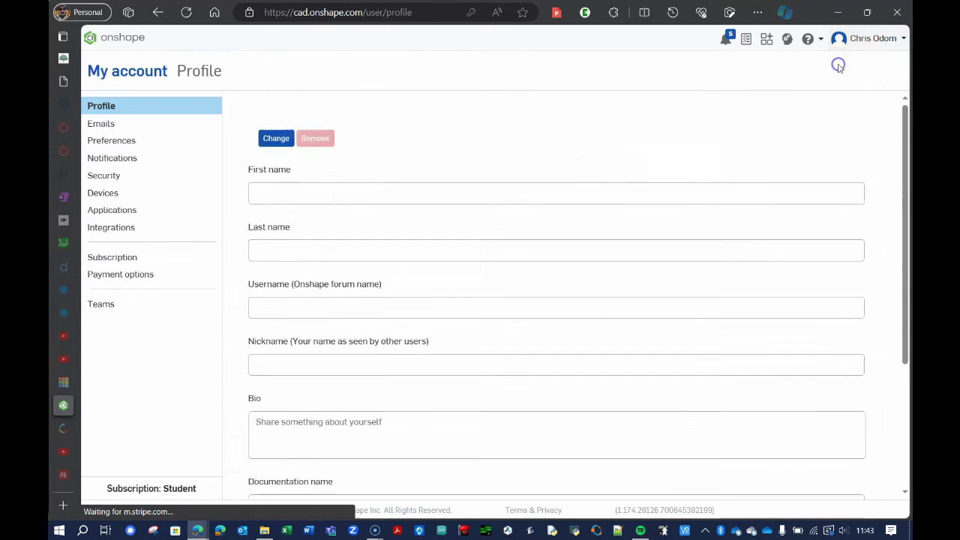
Step: Open Preferences in My account and bring the Units defaults (Inch, 0.123 decimals) into view
click(135, 141)
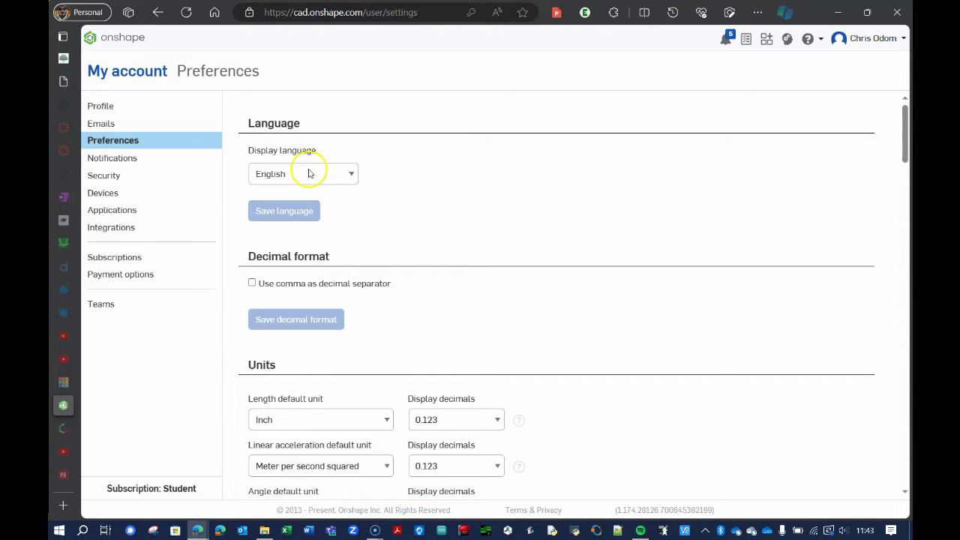
scroll(442, 240, down, 2)
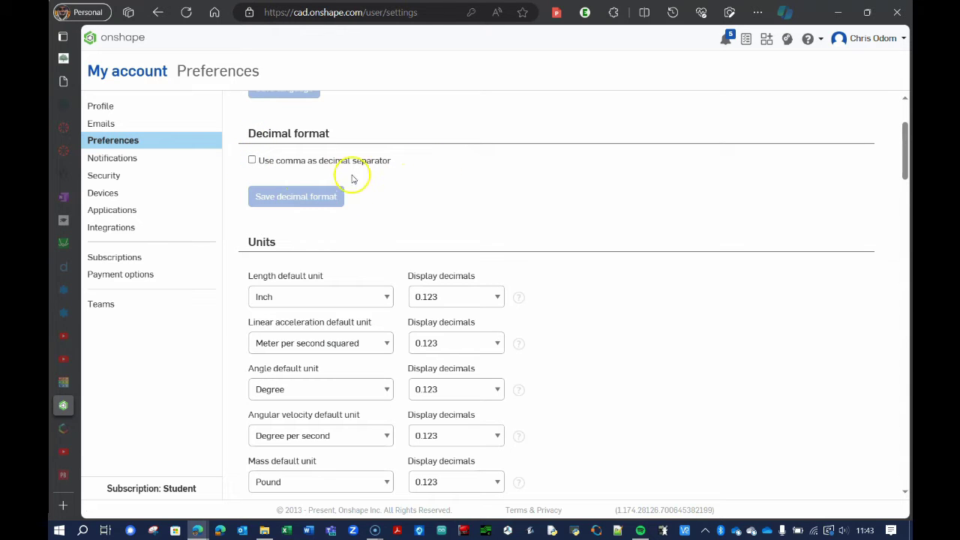
scroll(428, 194, down, 1)
scroll(427, 193, down, 2)
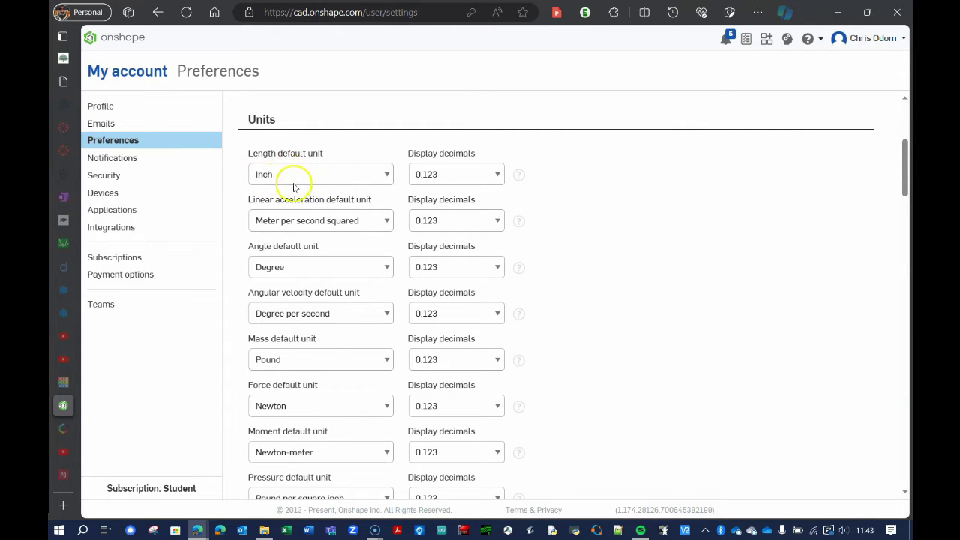
Step: Set the default length unit to Millimeter and the default mass unit to Gram
click(288, 177)
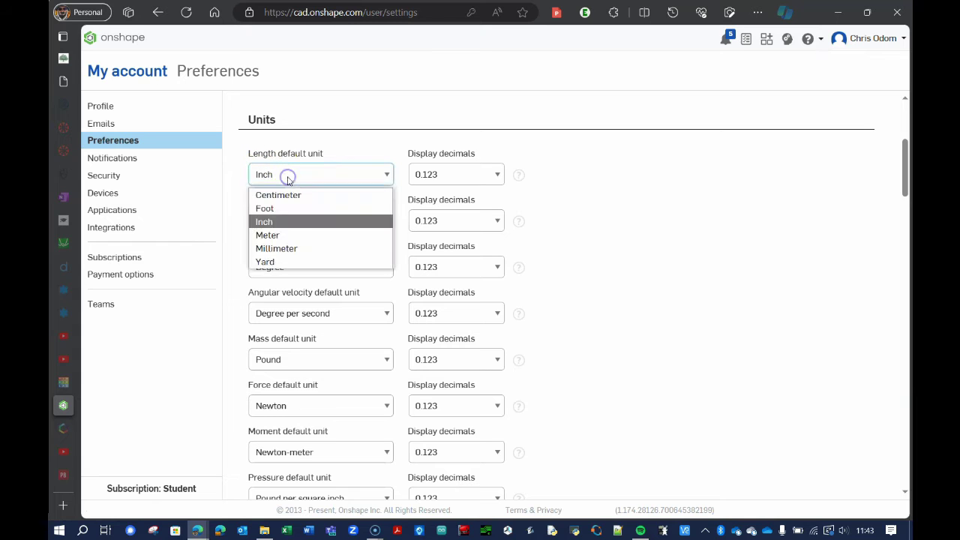
click(291, 250)
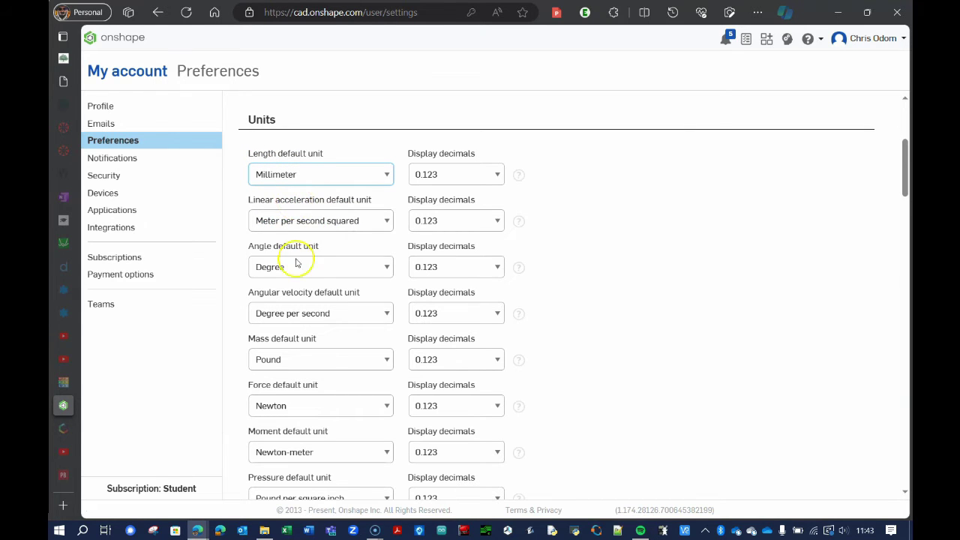
scroll(324, 249, down, 2)
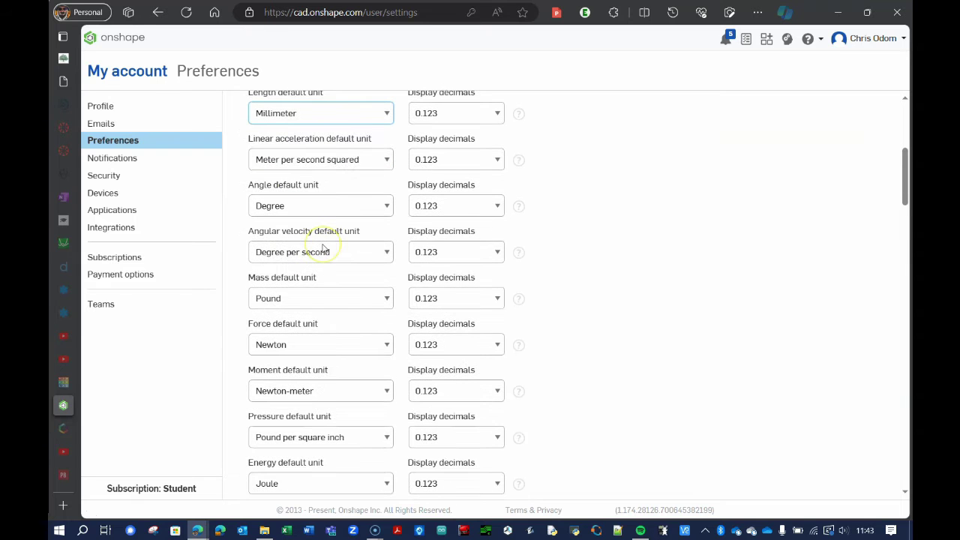
click(285, 237)
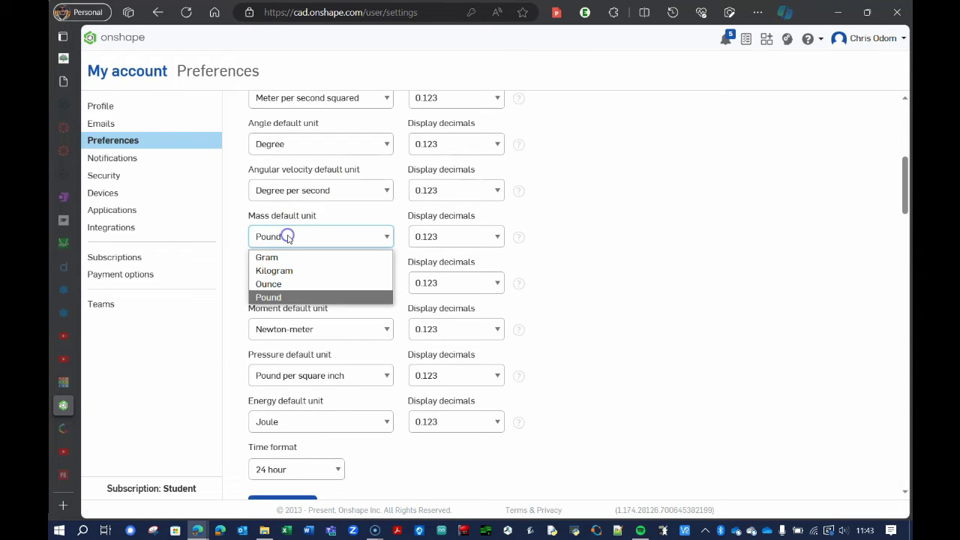
click(294, 240)
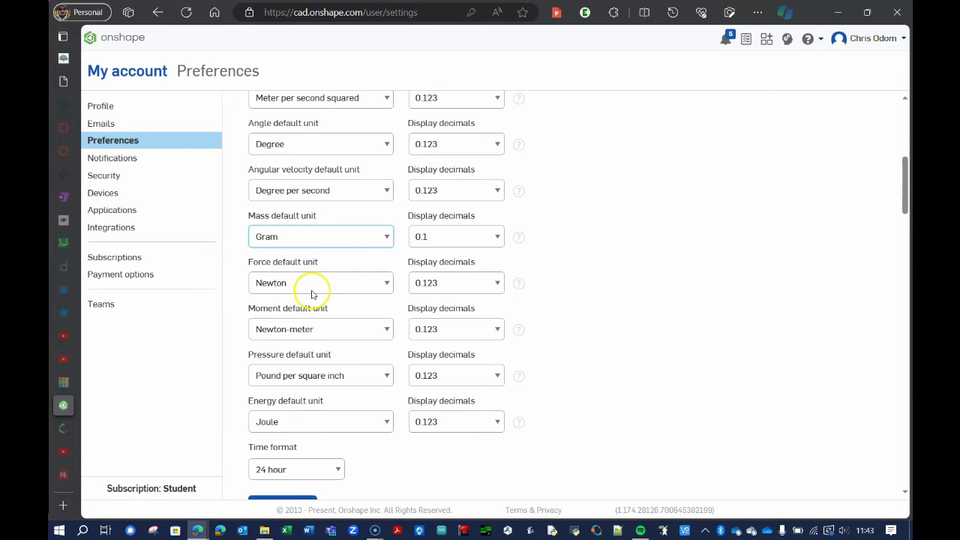
Step: Leave the pressure unit unchanged and save the unit preferences
scroll(311, 293, down, 1)
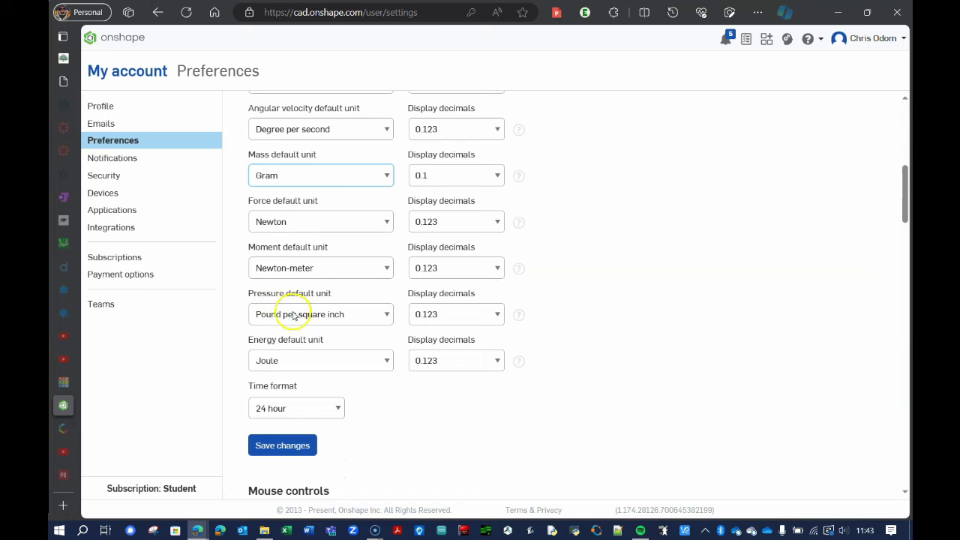
click(296, 315)
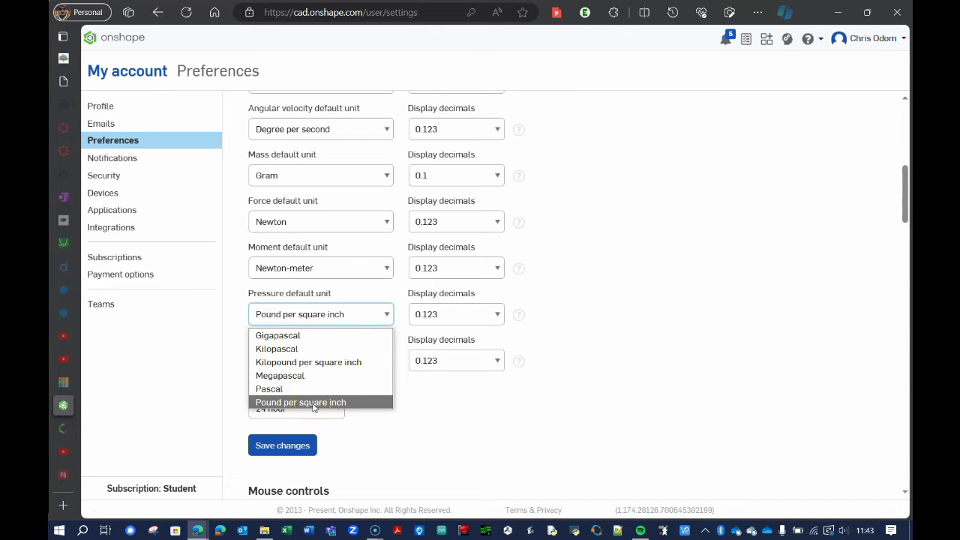
click(443, 415)
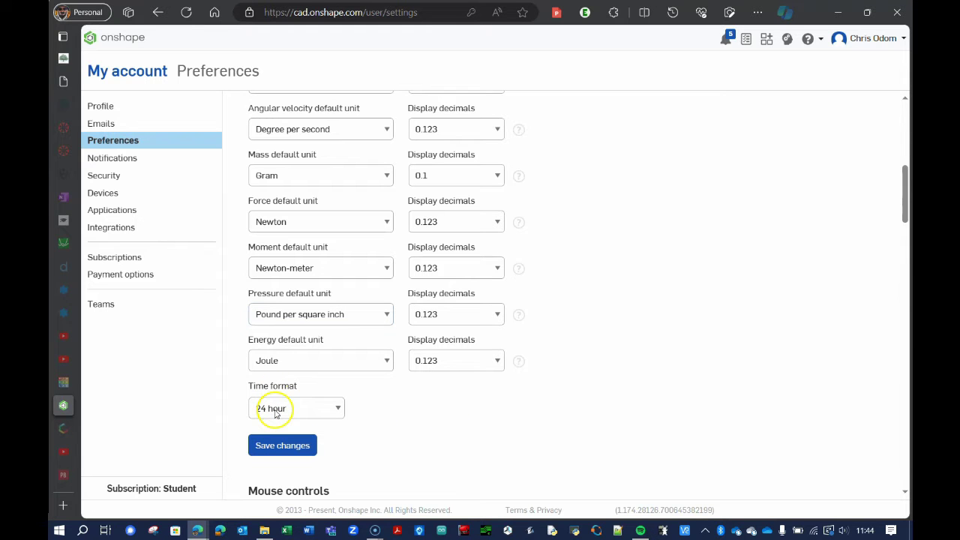
click(278, 446)
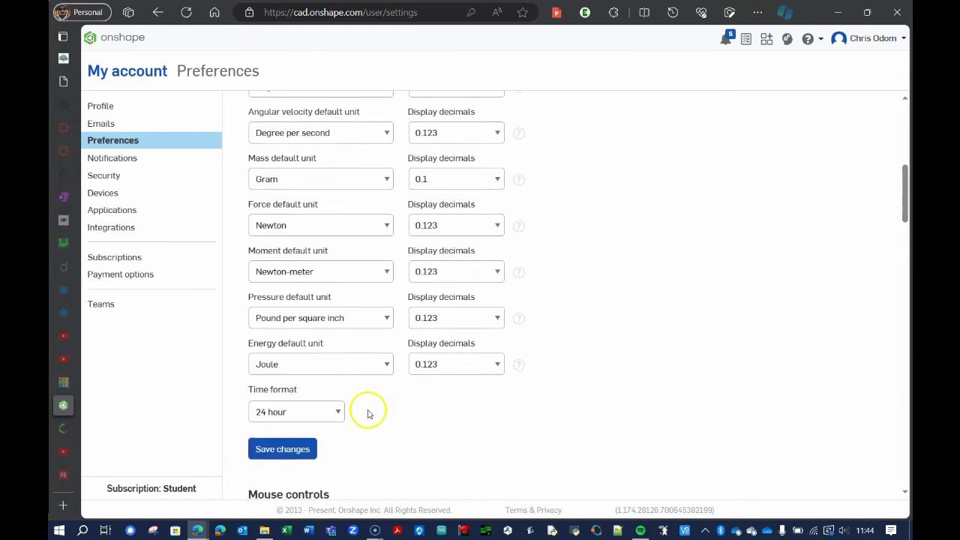
Step: Confirm Millimeter length, save the units again, and look over Mouse controls
scroll(345, 345, up, 2)
click(297, 120)
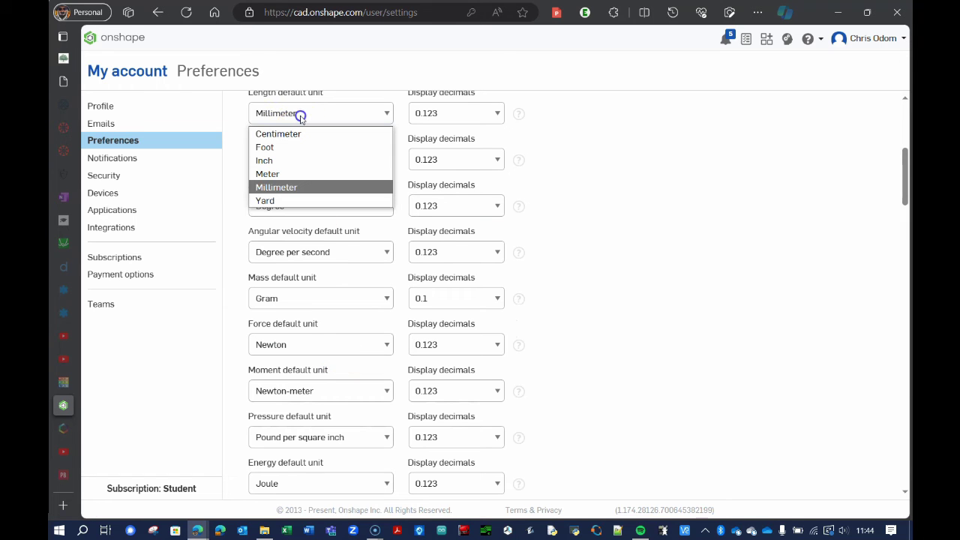
click(300, 116)
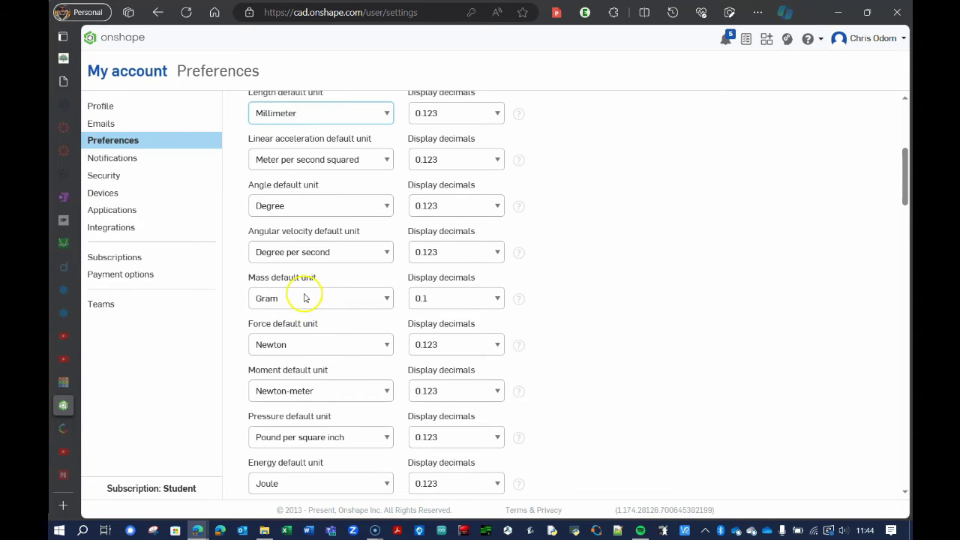
scroll(314, 297, down, 1)
scroll(315, 299, down, 2)
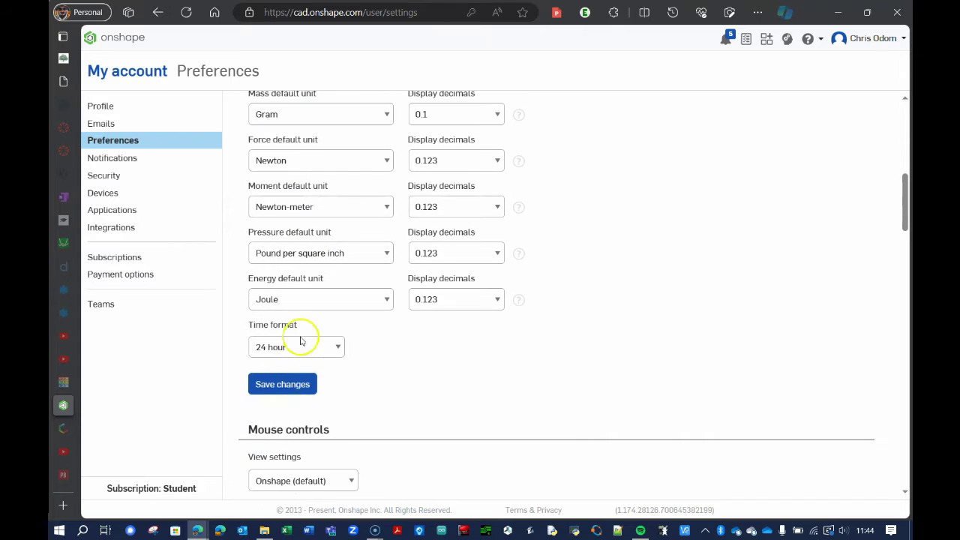
click(285, 385)
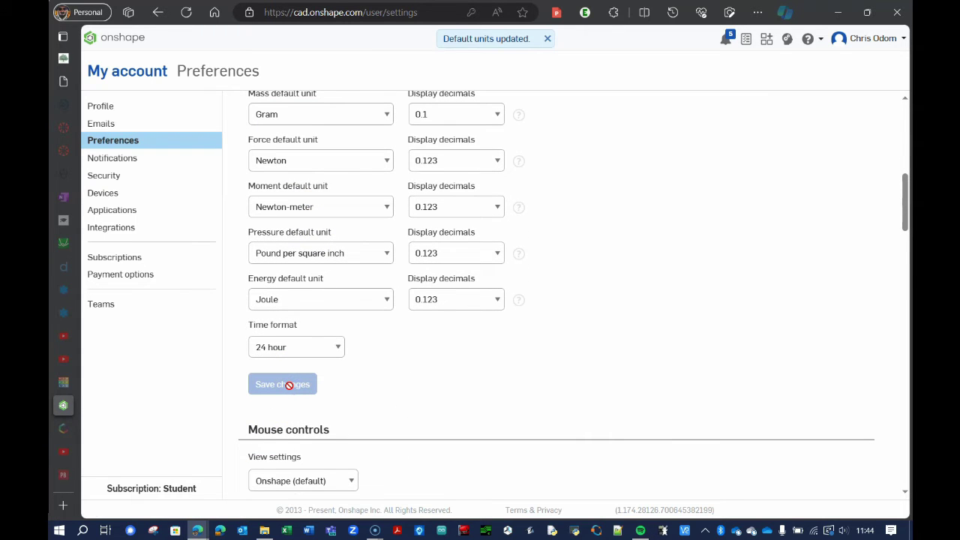
scroll(414, 371, down, 3)
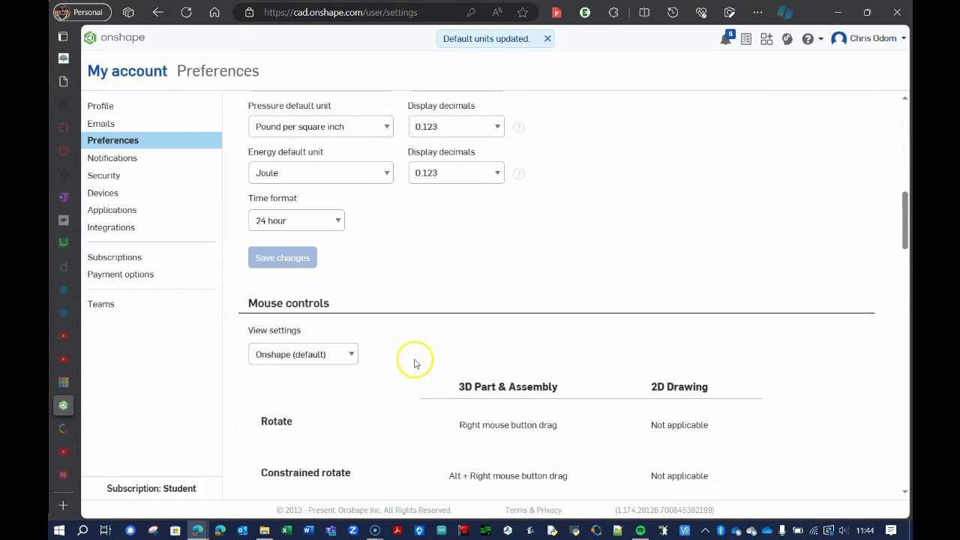
scroll(387, 330, down, 1)
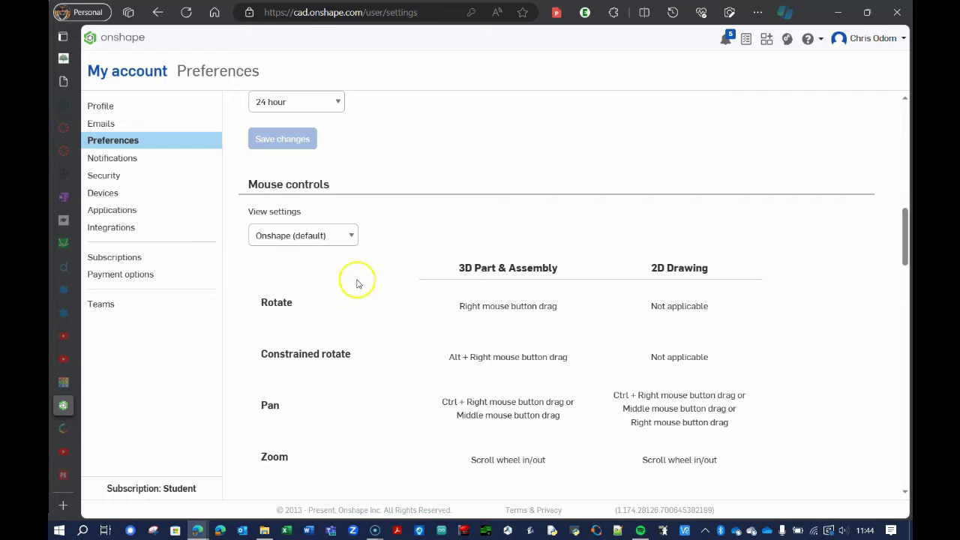
click(341, 235)
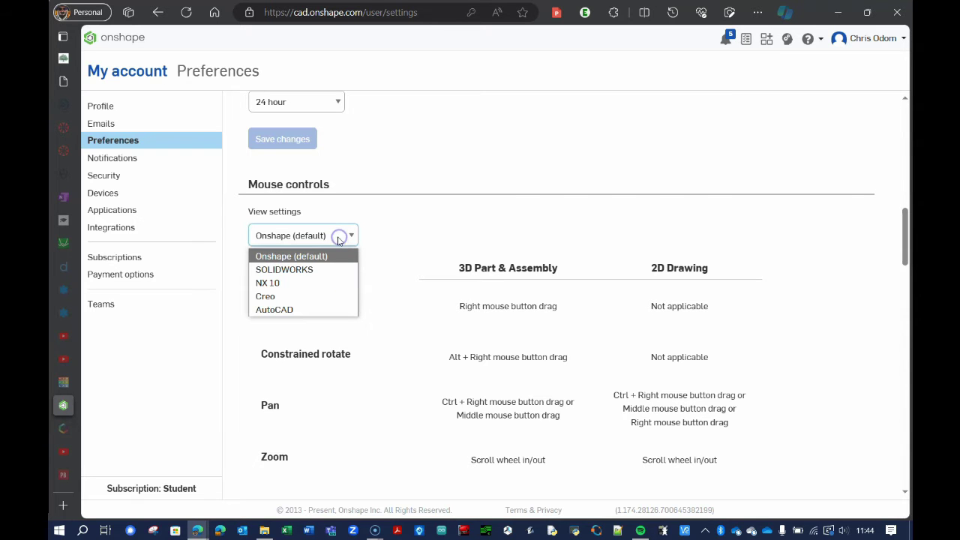
click(299, 257)
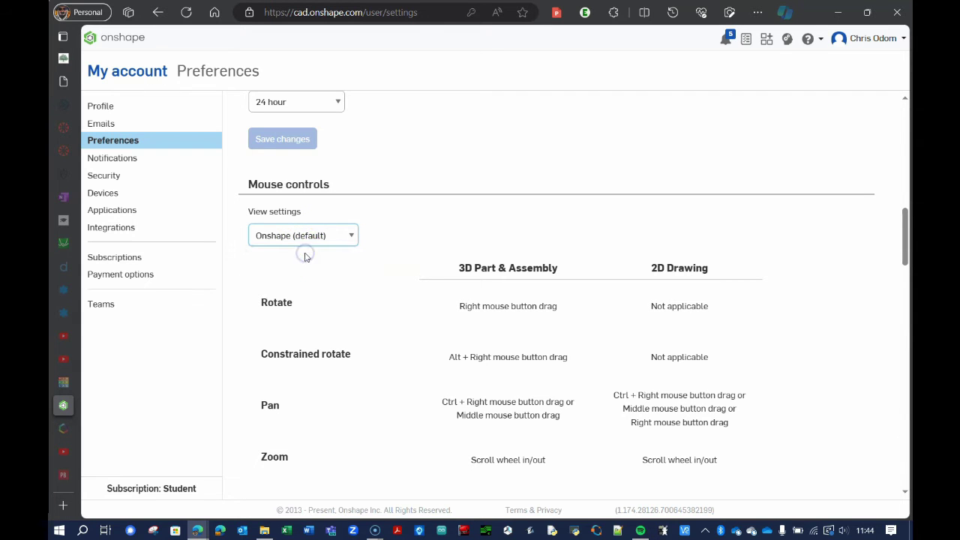
scroll(403, 278, down, 2)
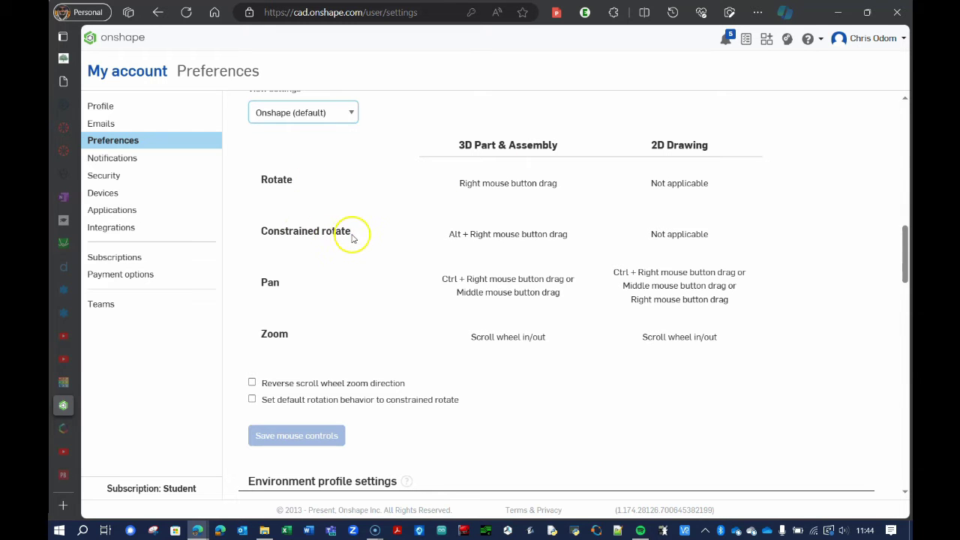
scroll(394, 309, down, 1)
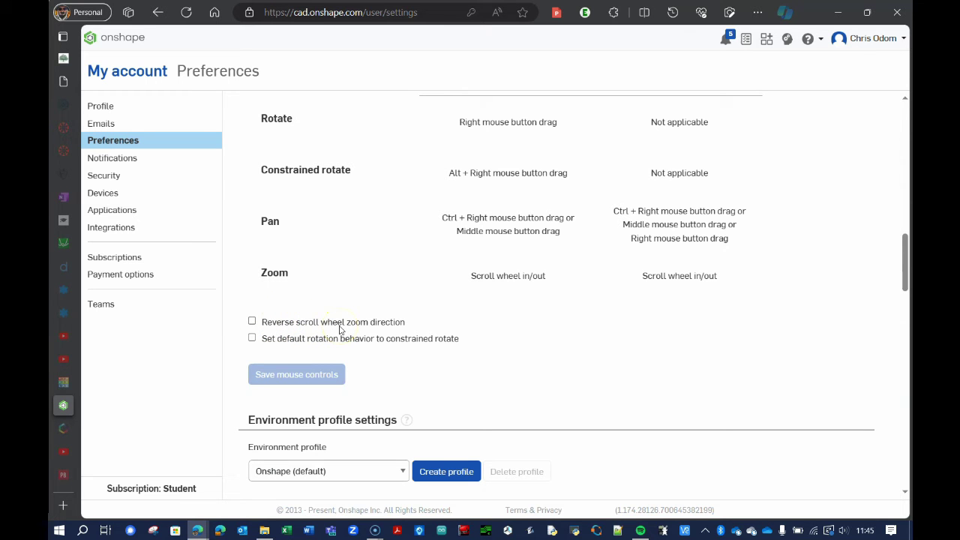
scroll(352, 315, down, 3)
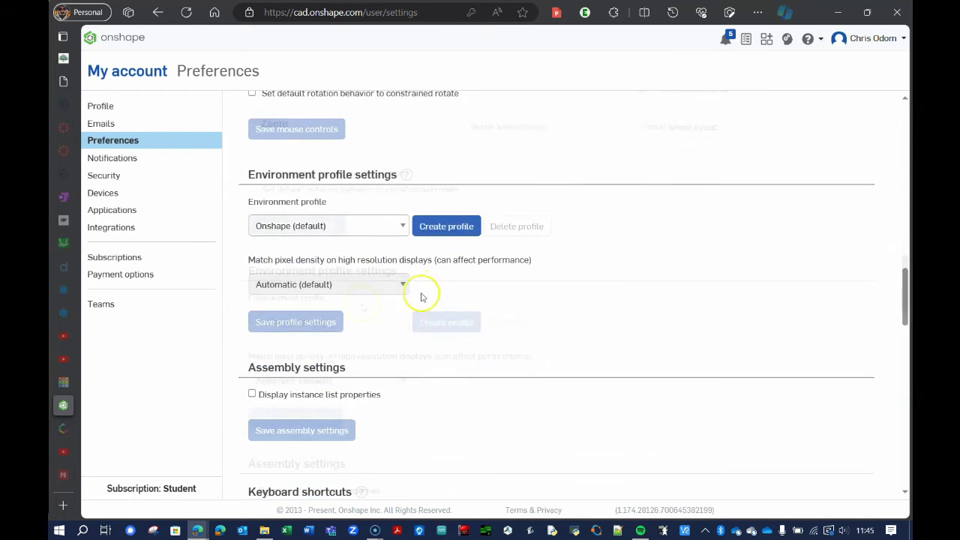
scroll(435, 292, down, 5)
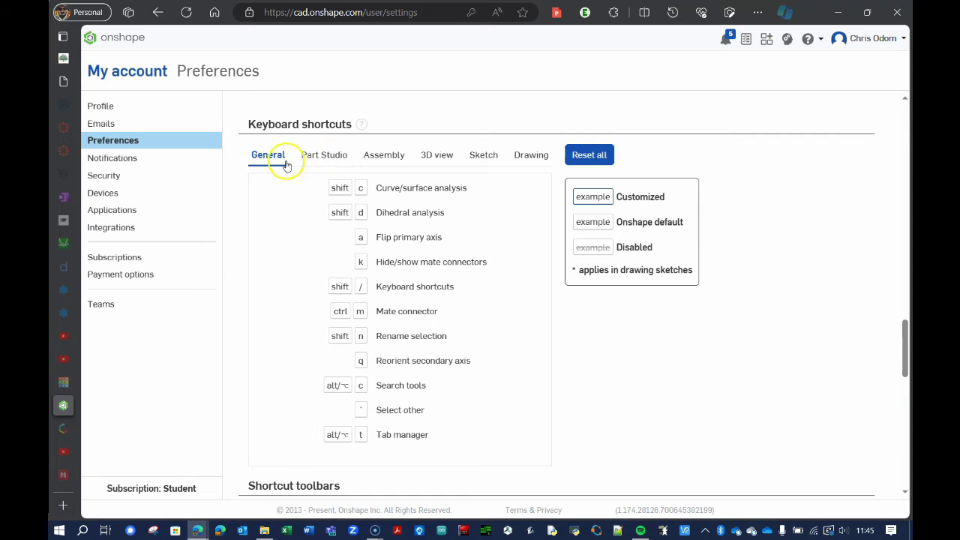
click(331, 159)
drag(378, 157, 384, 156)
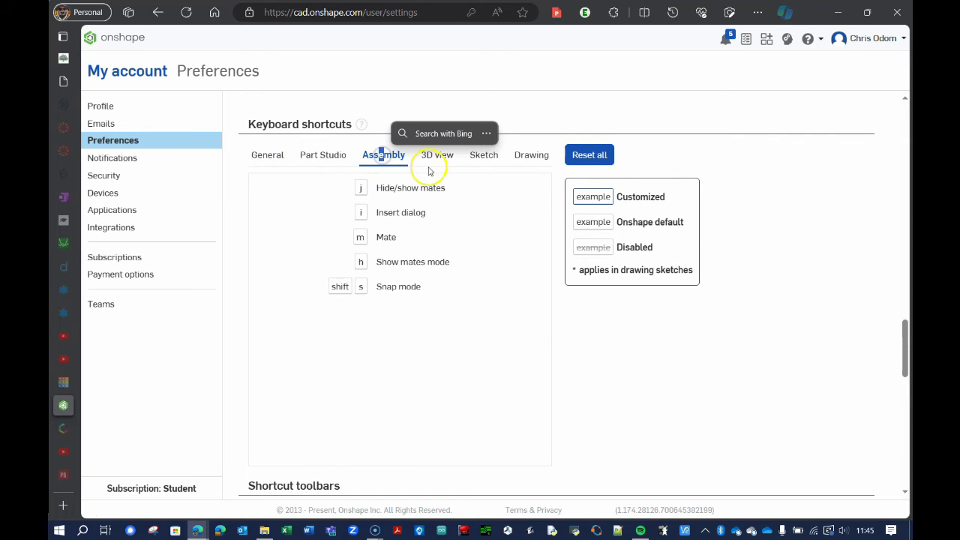
click(259, 156)
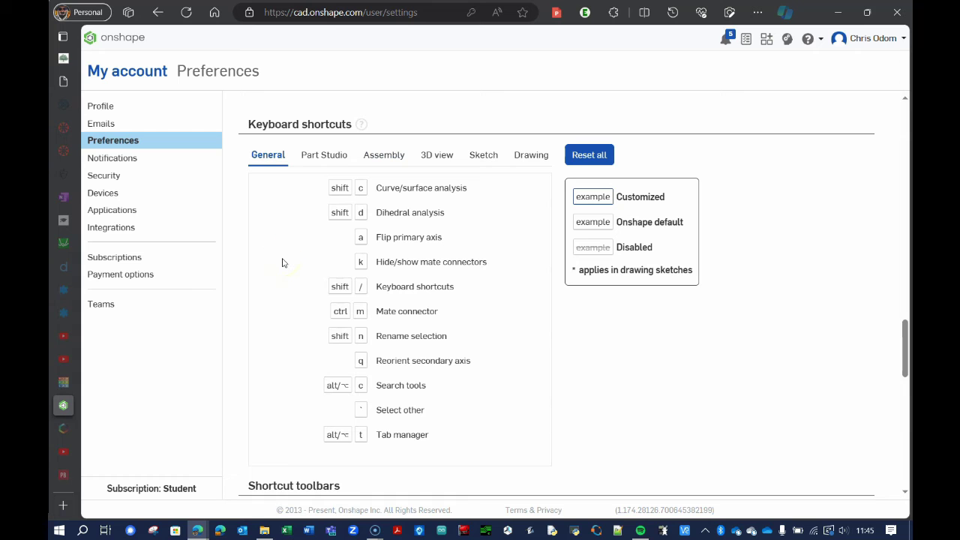
scroll(282, 263, down, 4)
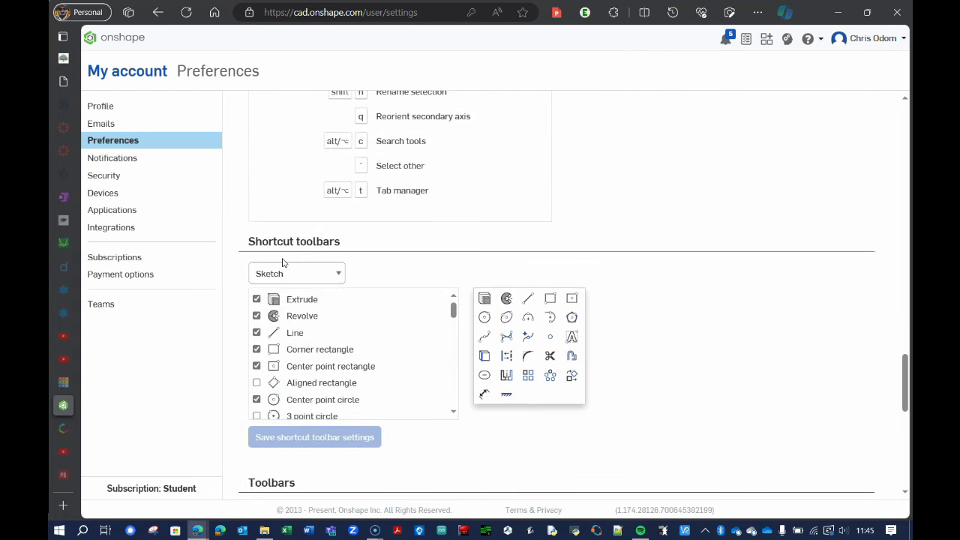
click(290, 251)
click(365, 262)
click(244, 302)
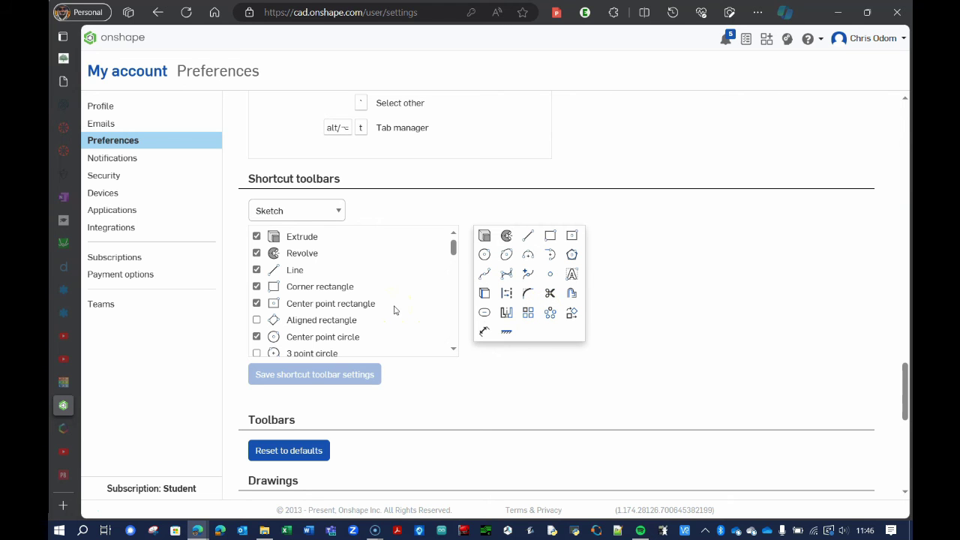
scroll(395, 310, down, 3)
scroll(475, 384, down, 5)
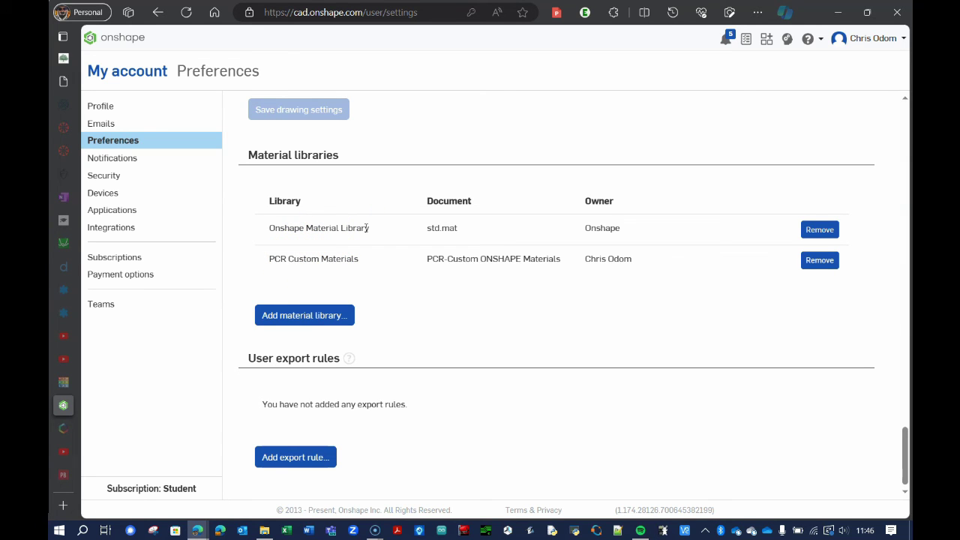
double_click(276, 259)
click(298, 257)
scroll(360, 278, up, 6)
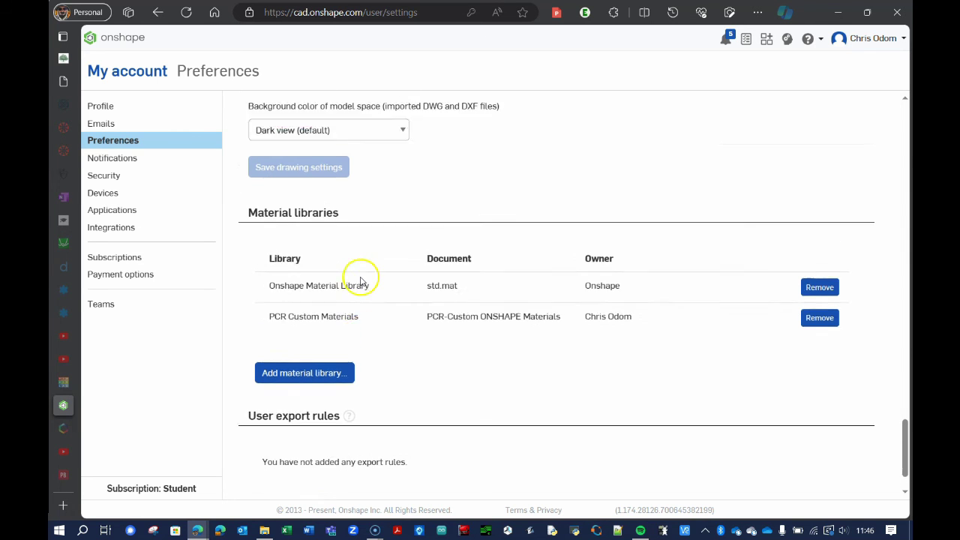
scroll(368, 266, up, 15)
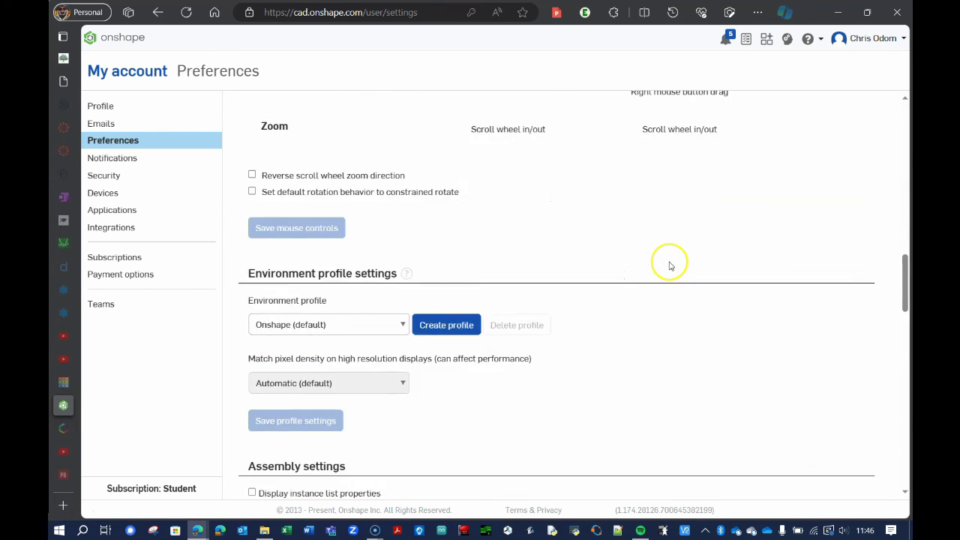
scroll(450, 289, up, 8)
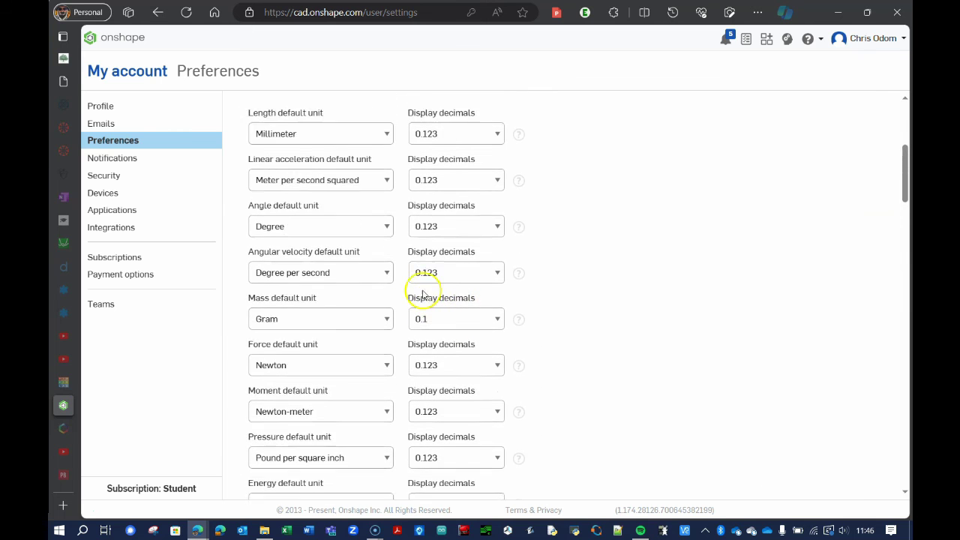